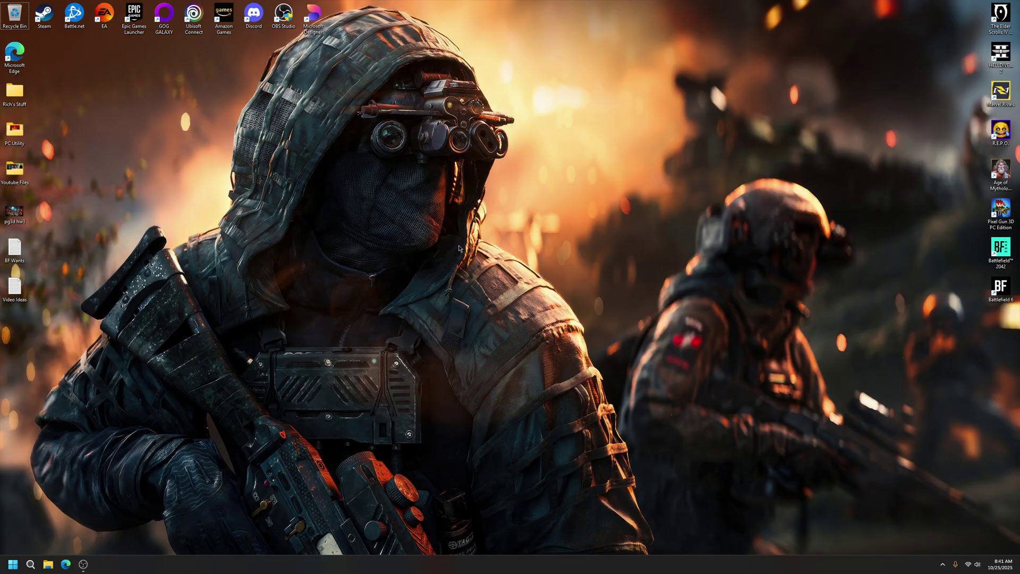
Open the desktop context menu to reach AMD Software: Adrenalin Edition.
right_click(449, 213)
Launch AMD Software and run an update check, confirming driver 25.9.1 is up to date.
left_click(520, 308)
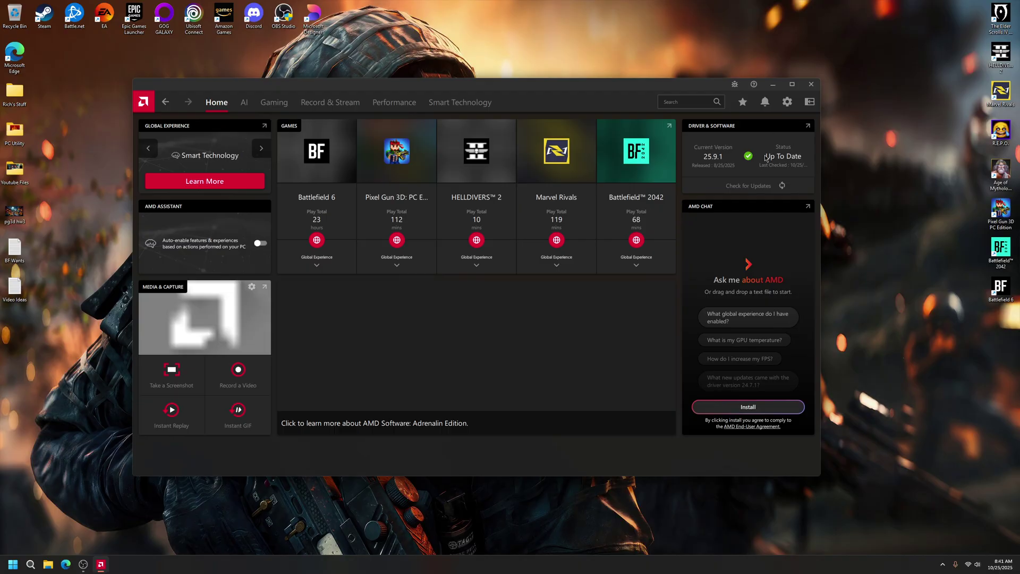
left_click(791, 190)
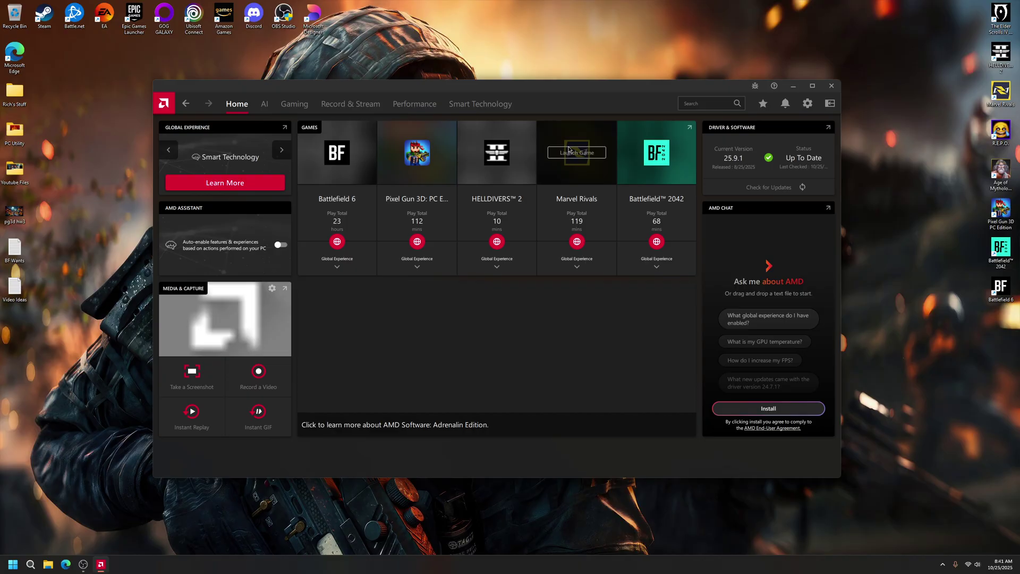
left_click_drag(505, 89, 492, 93)
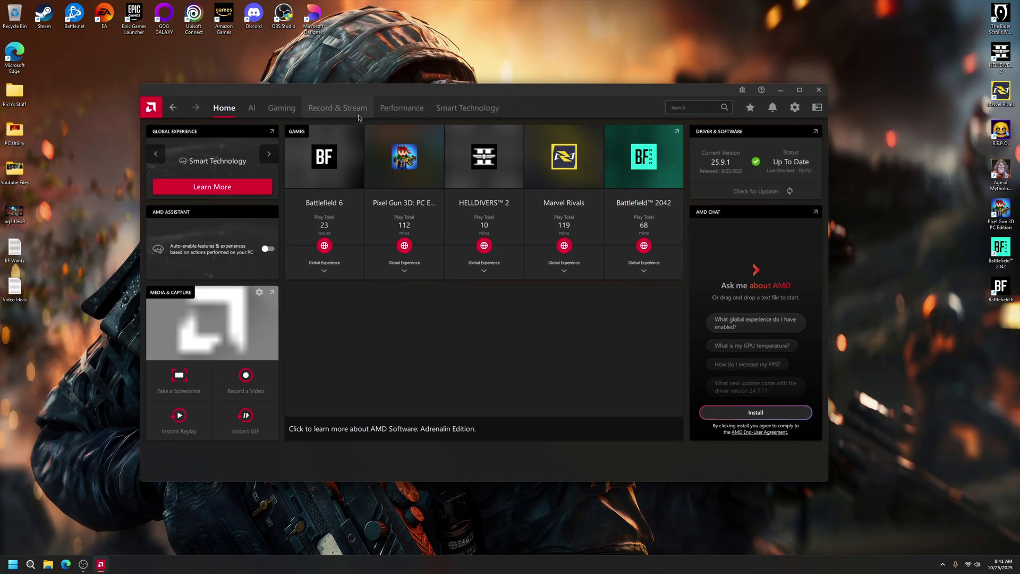
Review the RX 9070 XT Performance Tuning page, with its fan curve and power limits.
left_click(386, 110)
left_click(193, 130)
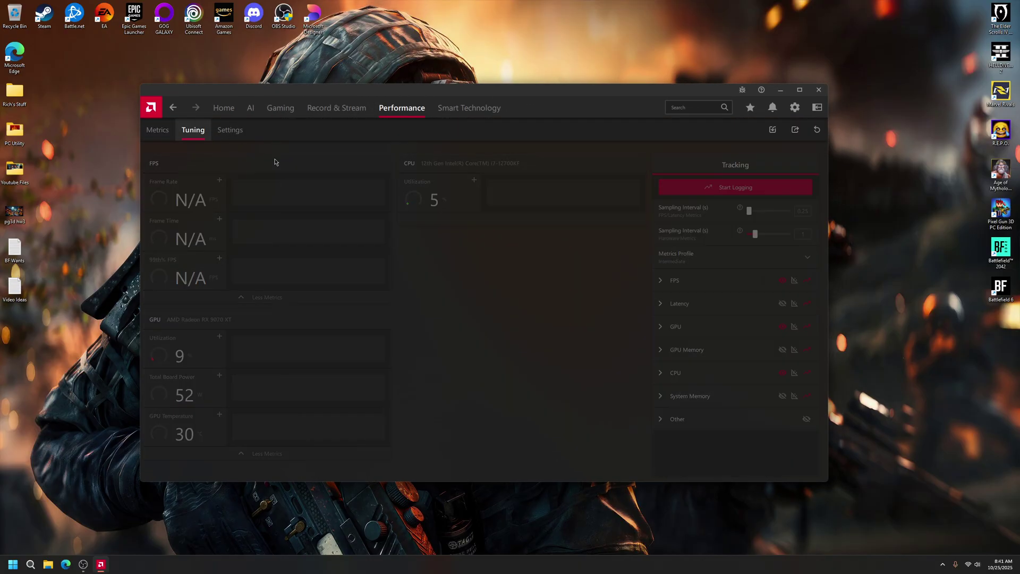
scroll(683, 339, "down", 4)
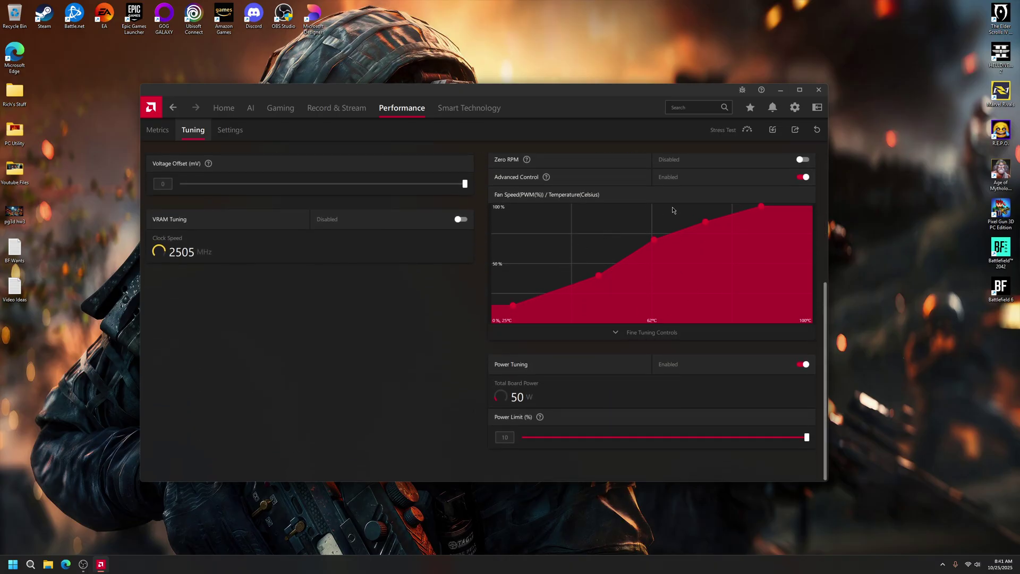
scroll(754, 160, "up", 5)
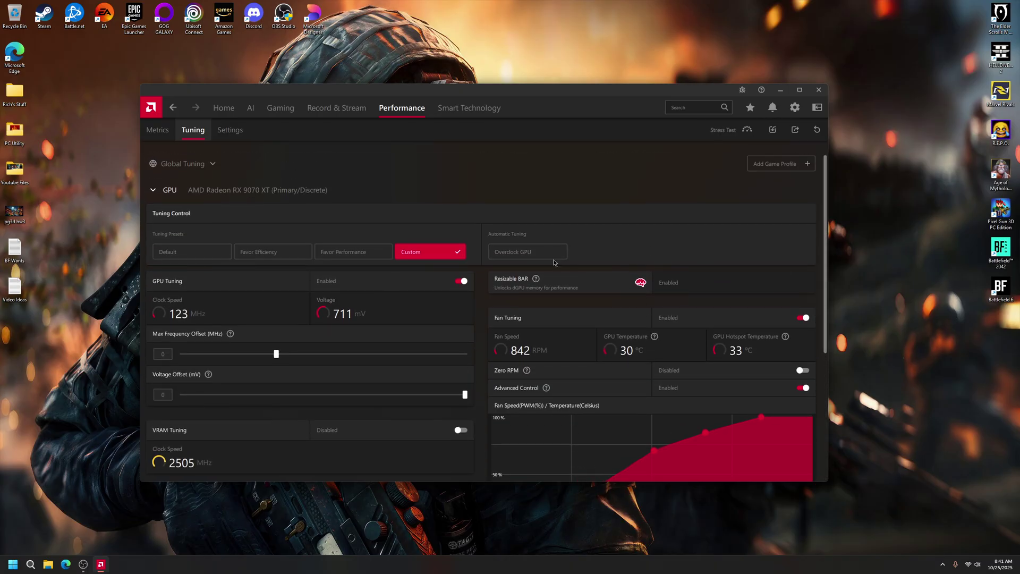
Close AMD Software and open the Windows Update page in Settings.
left_click(819, 91)
left_click(13, 564)
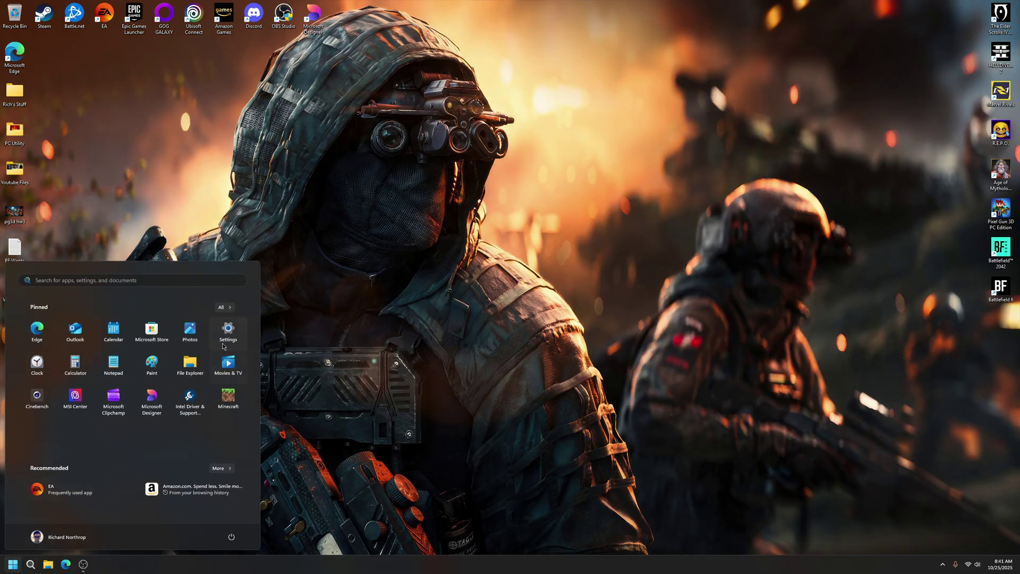
left_click(224, 346)
left_click(690, 126)
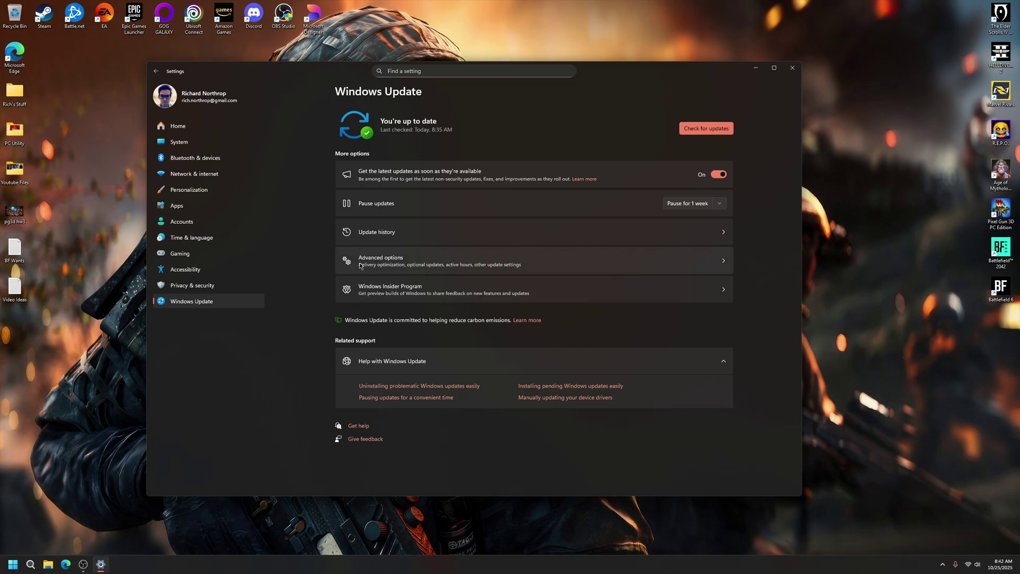
Check Advanced options > Optional updates, finding none, and go back to Windows Update.
left_click(385, 265)
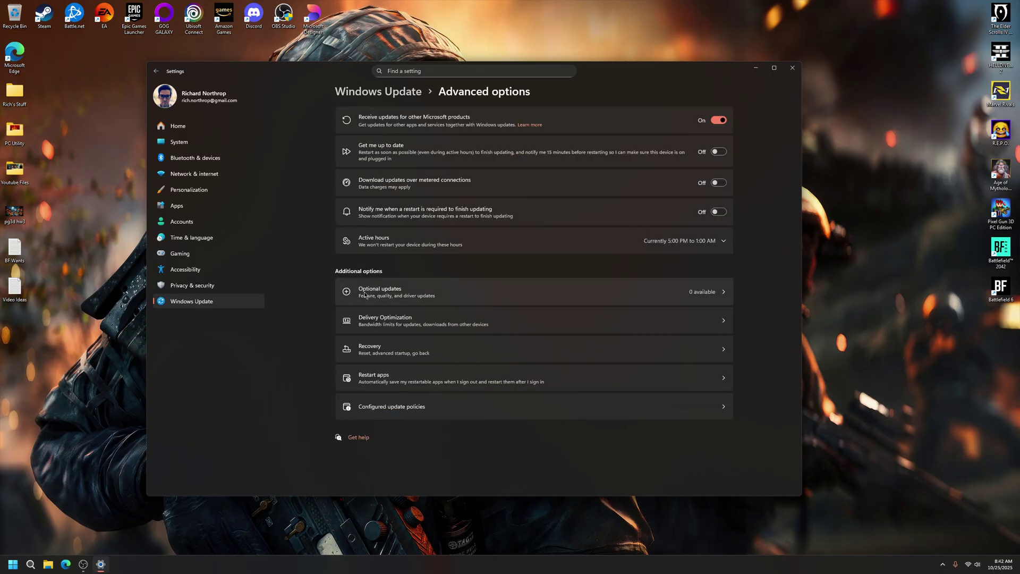
left_click(694, 299)
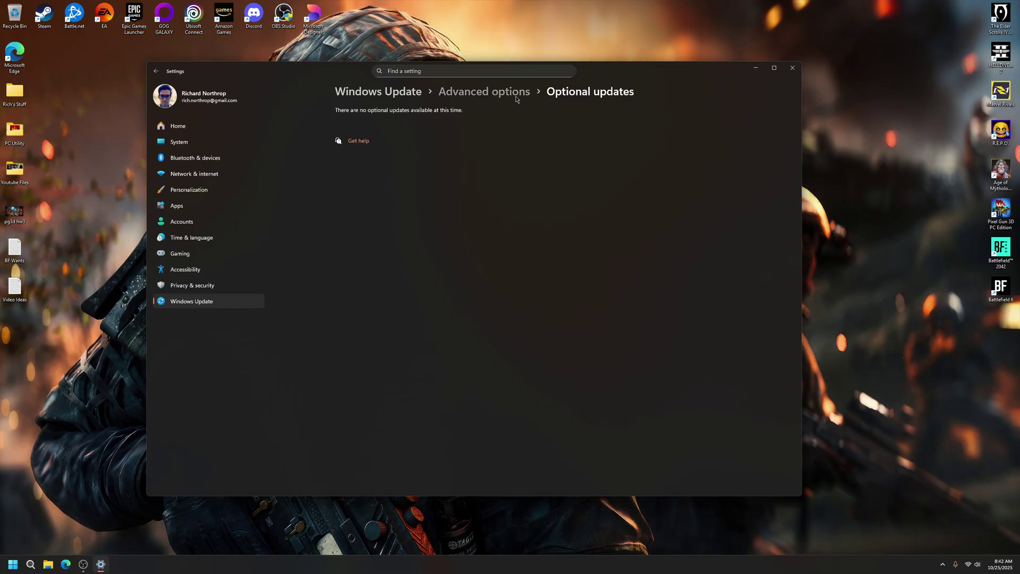
left_click(478, 91)
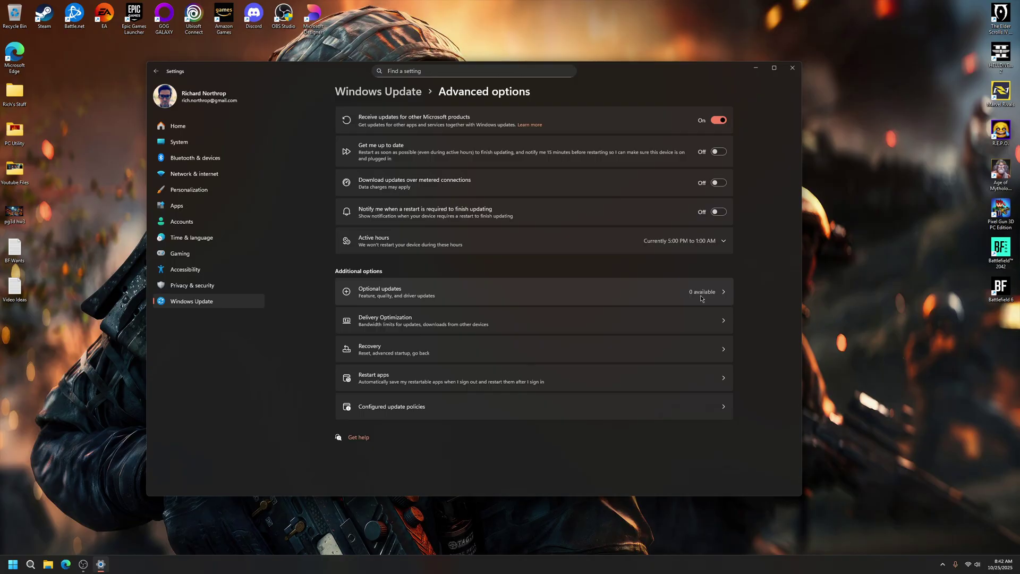
left_click(624, 295)
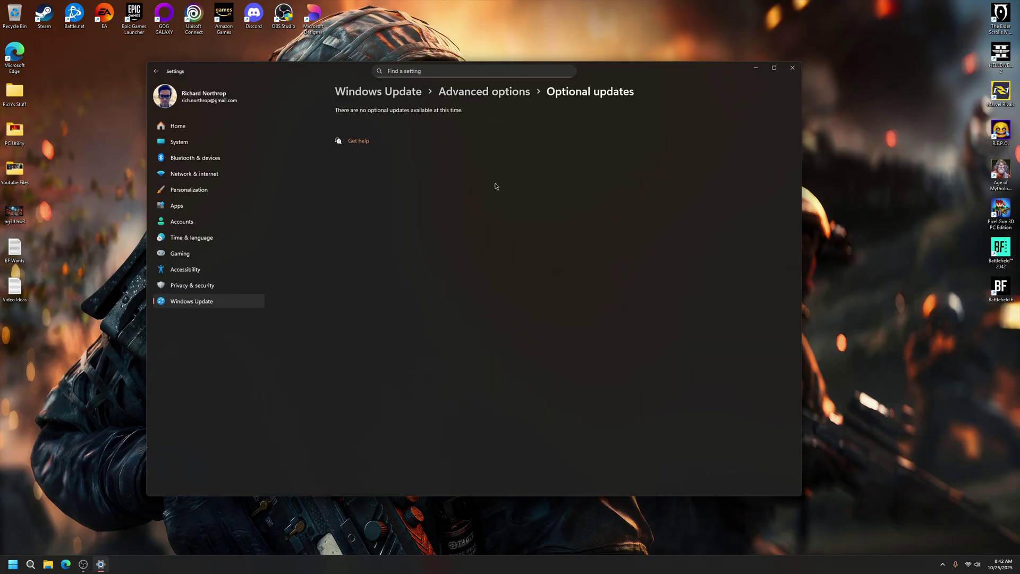
left_click(484, 91)
left_click(377, 92)
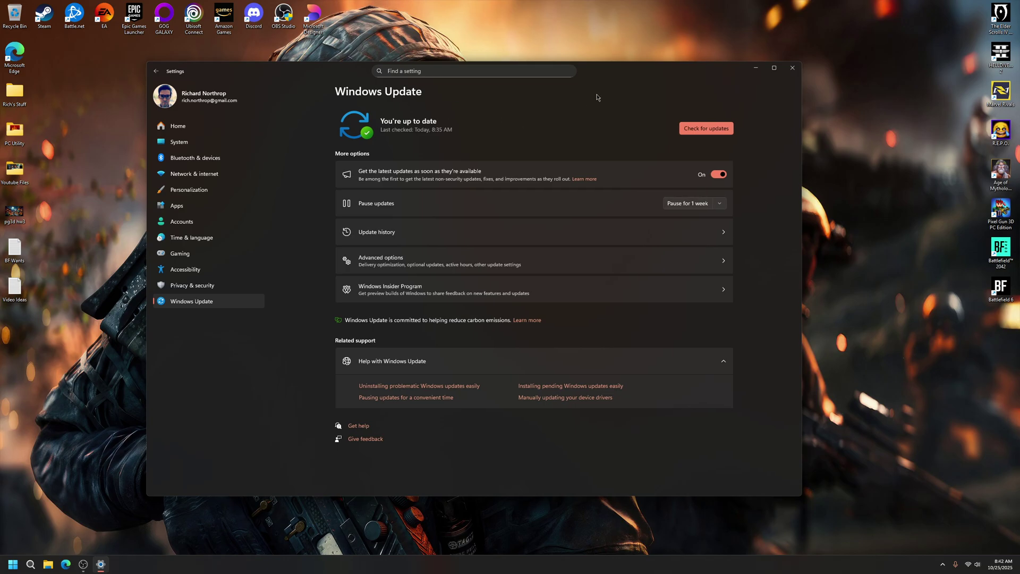
Close Settings and open System > About, reviewing the device specifications down to Related links.
left_click(792, 67)
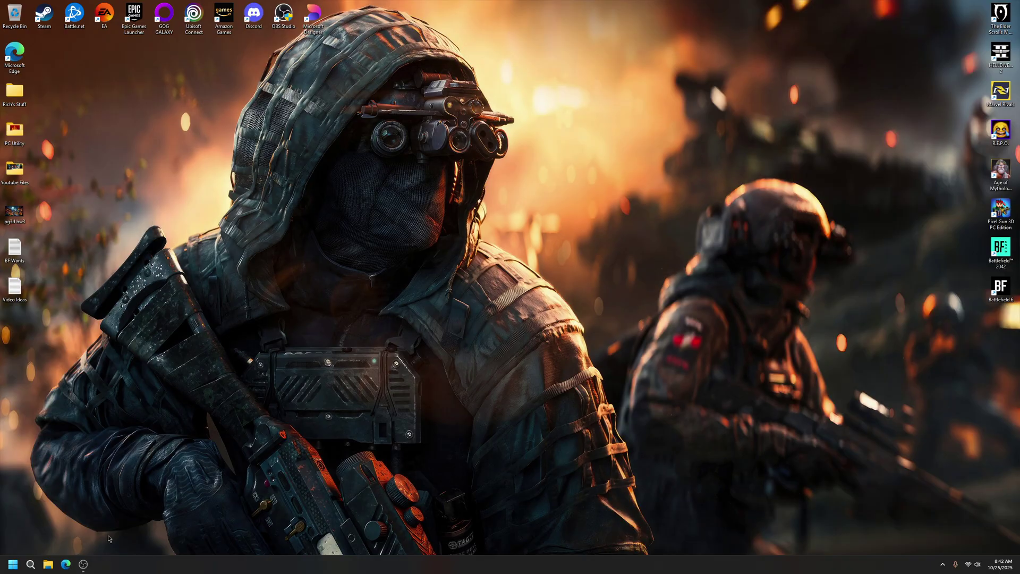
right_click(12, 564)
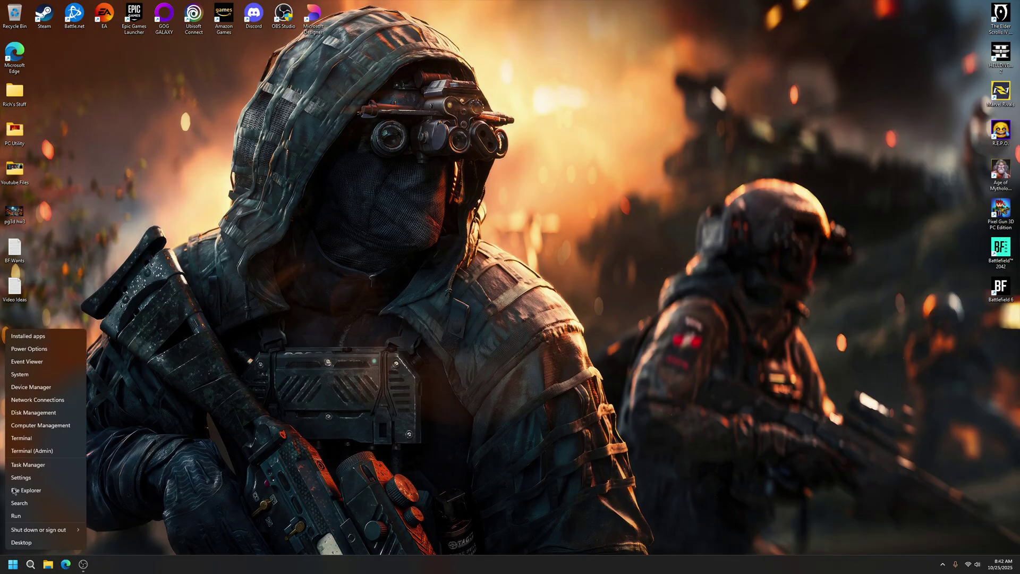
left_click(20, 375)
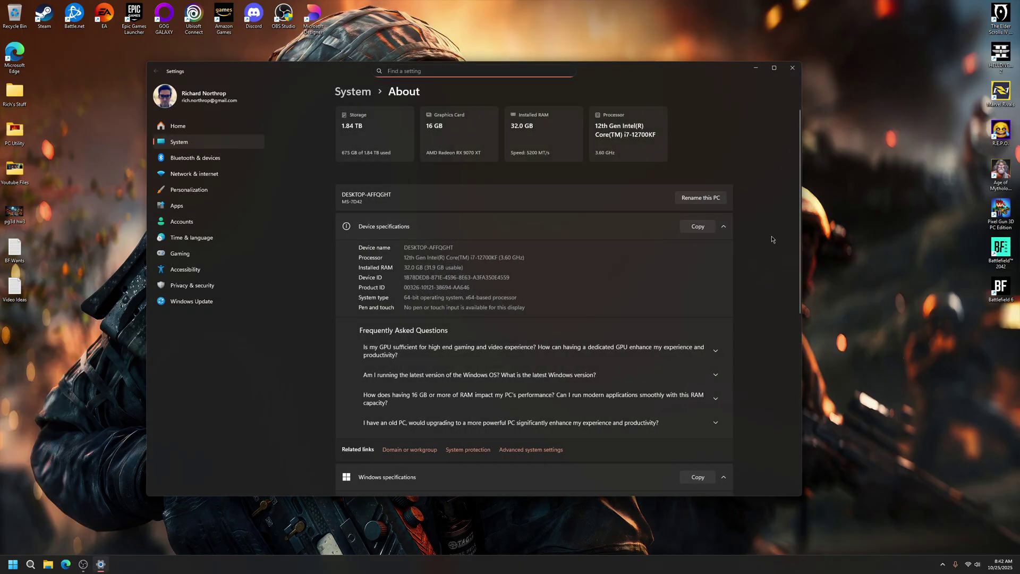
left_click(727, 228)
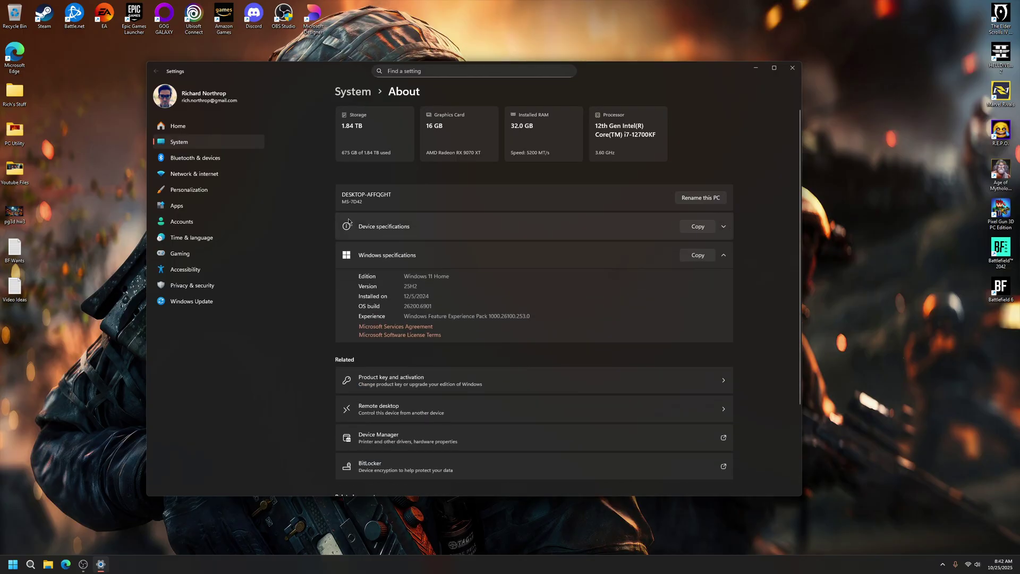
left_click(725, 228)
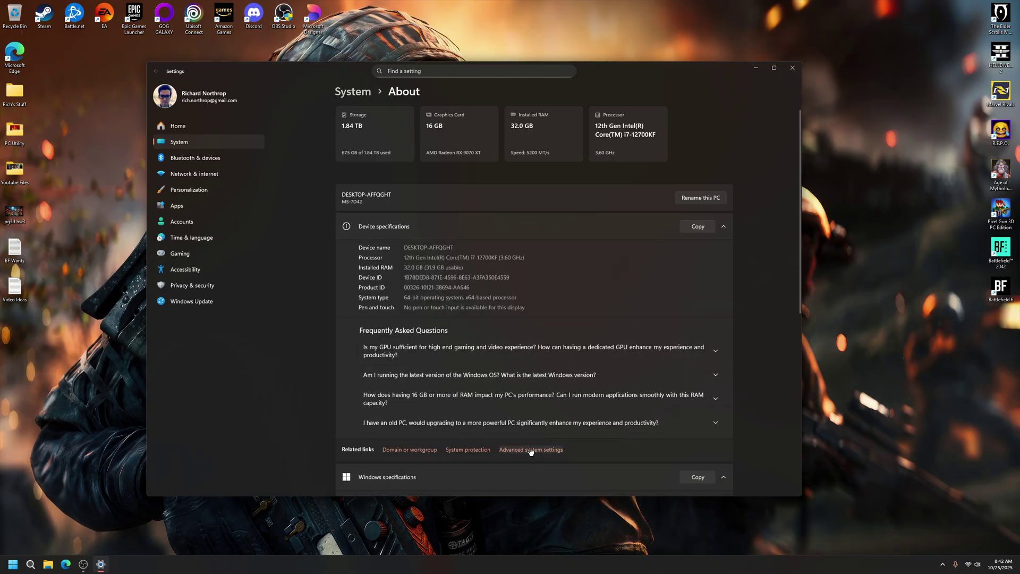
scroll(549, 448, "down", 1)
scroll(550, 425, "down", 2)
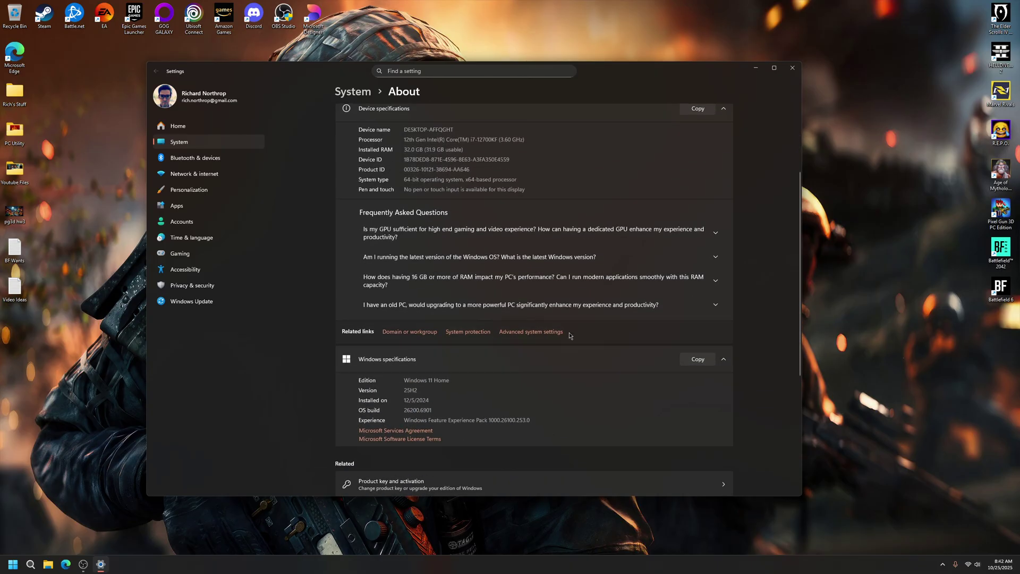
In System Properties > Hardware, set Device installation settings to No, then save and close.
left_click(526, 332)
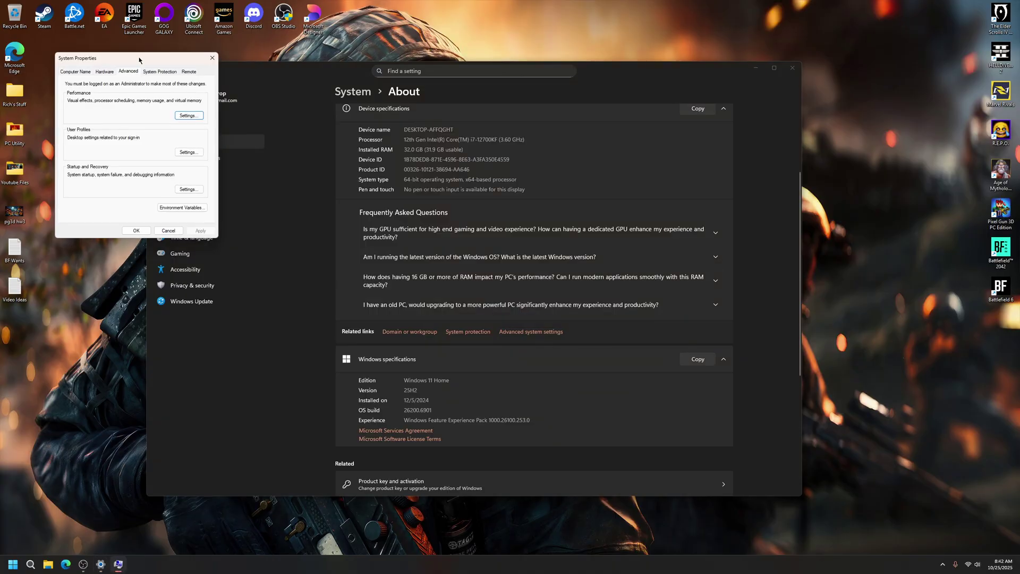
left_click_drag(140, 59, 498, 176)
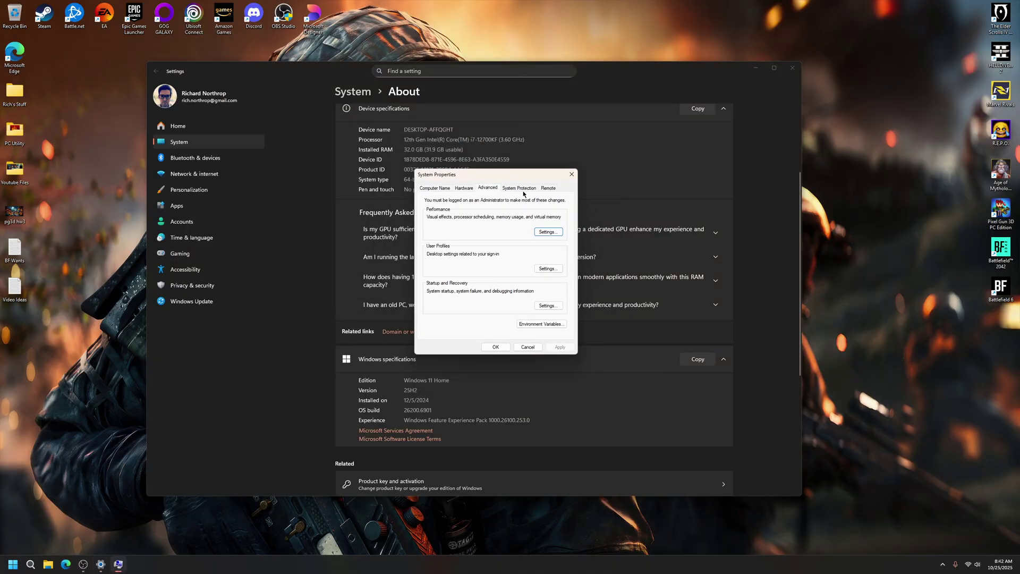
left_click(464, 189)
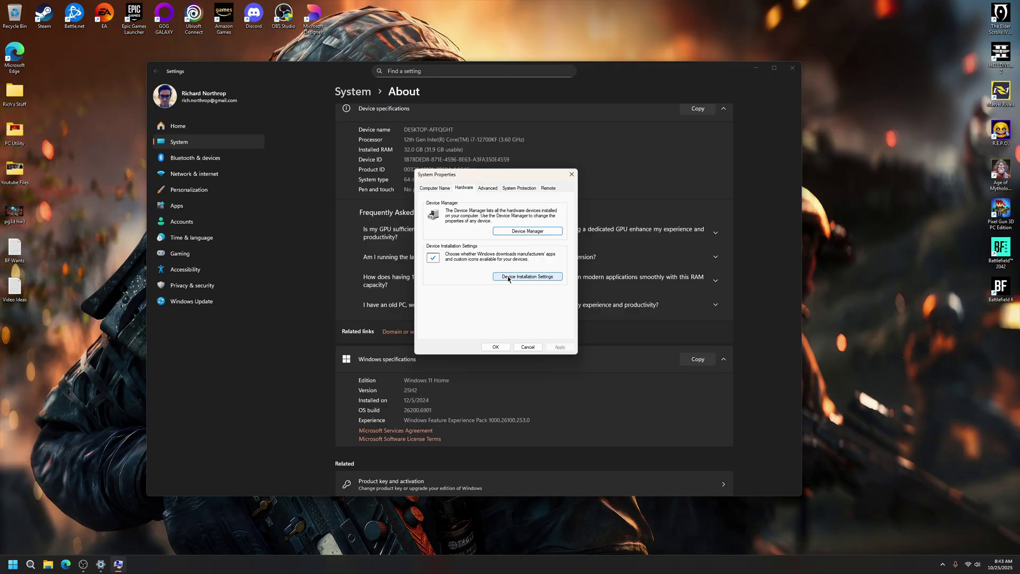
left_click(535, 276)
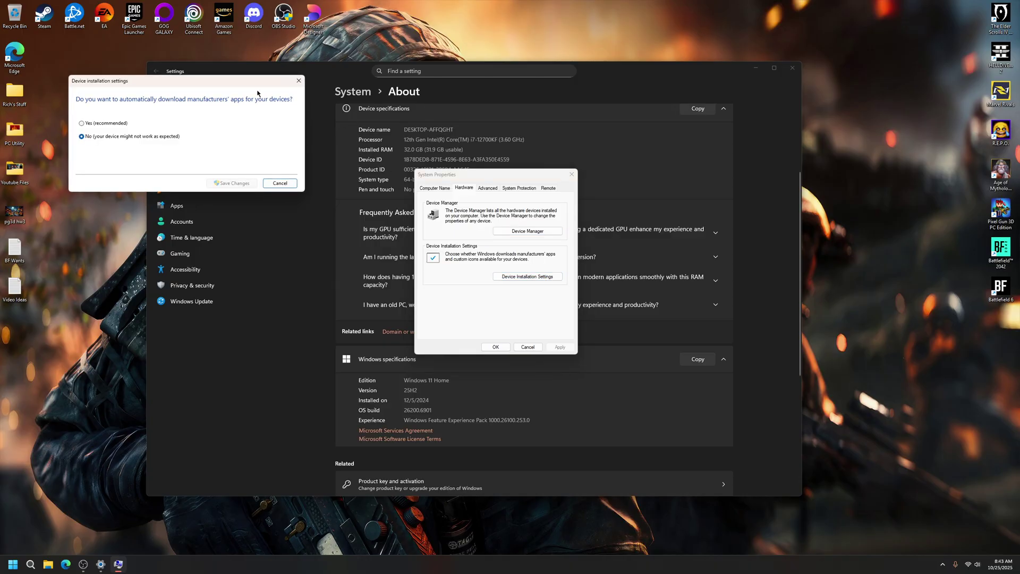
left_click_drag(246, 80, 565, 214)
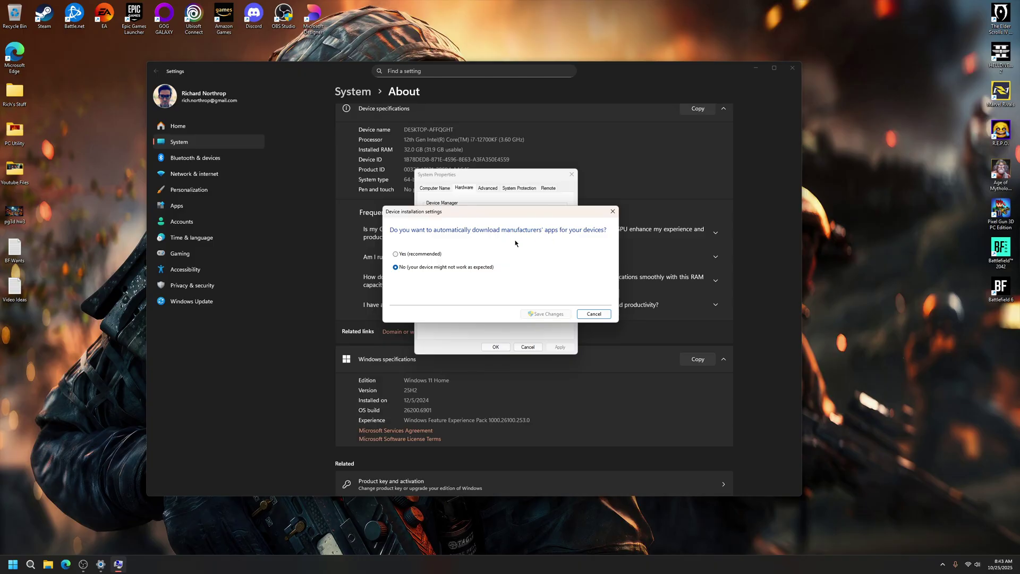
left_click_drag(495, 214, 489, 219)
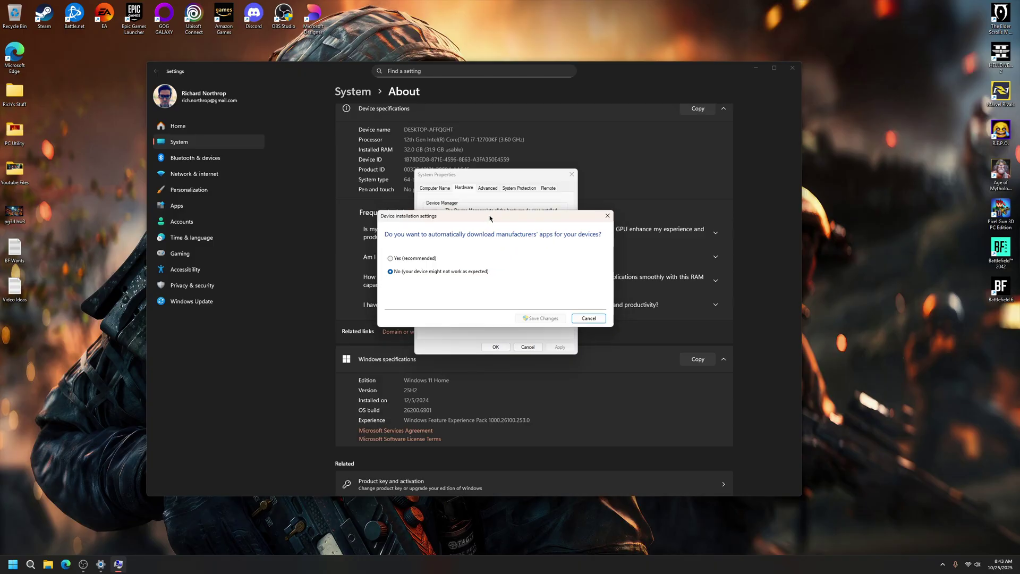
left_click(389, 273)
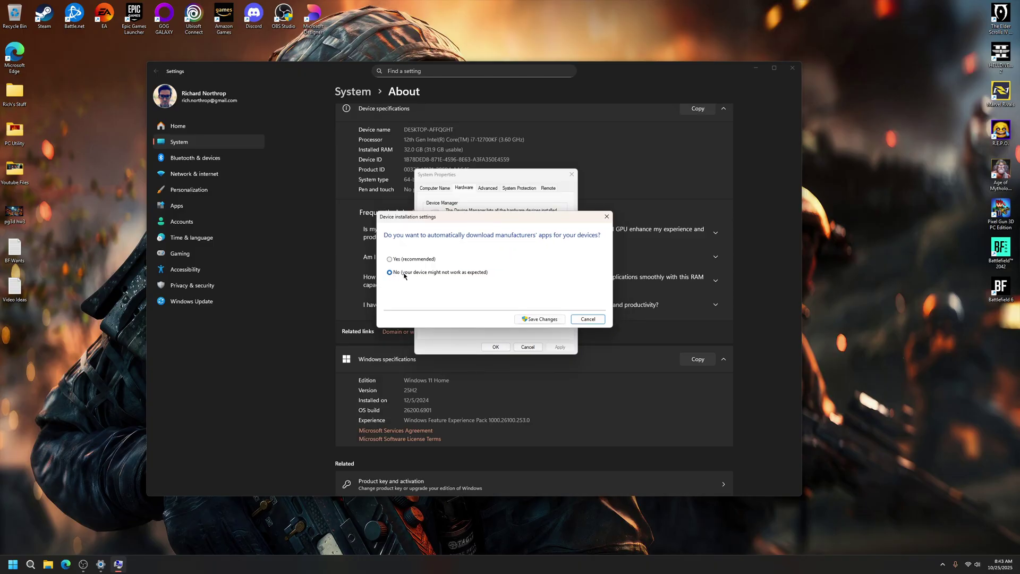
left_click(551, 321)
left_click(495, 346)
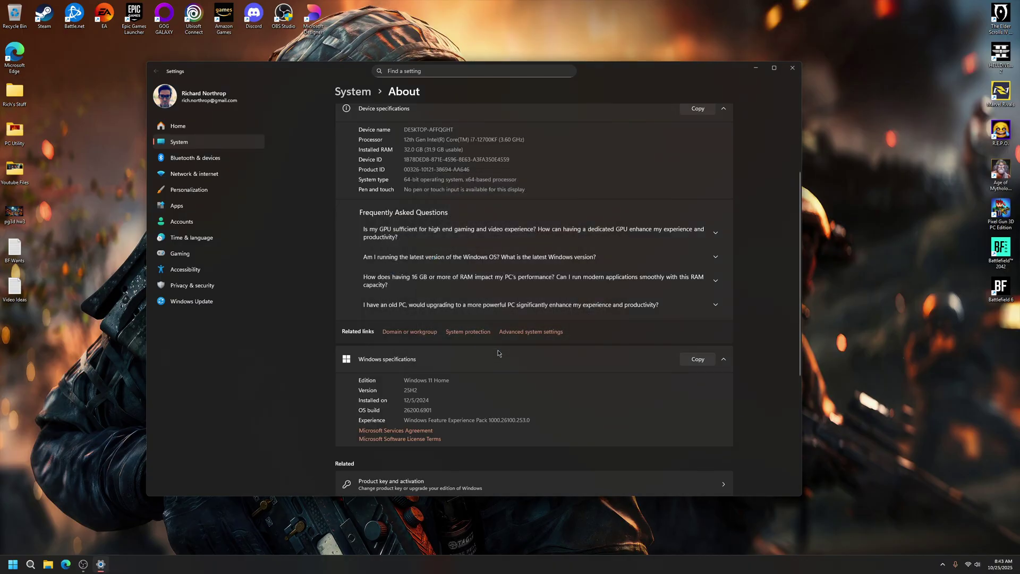
Close Settings, briefly open and close AMD Software, and show the hidden tray icons.
left_click(792, 68)
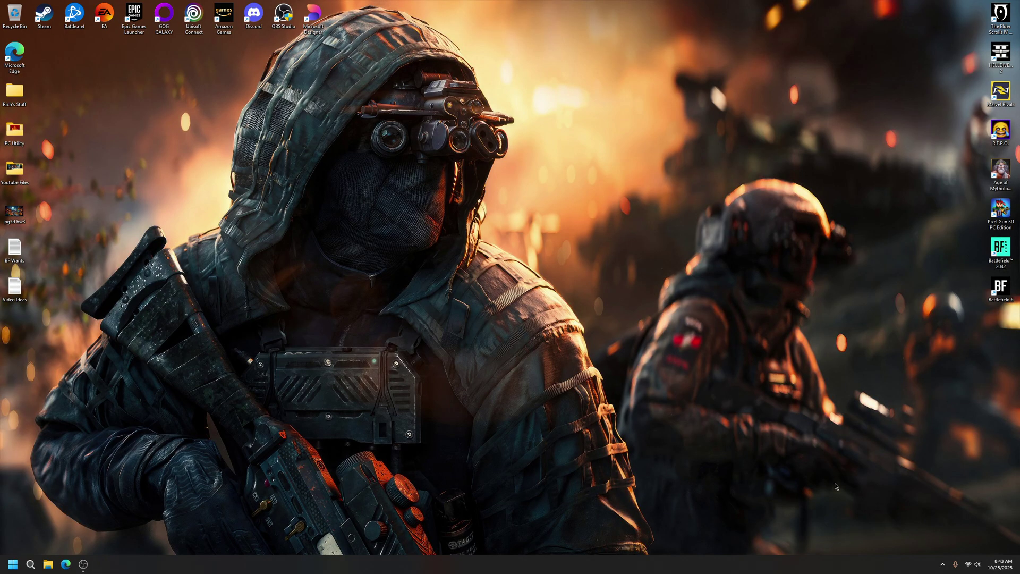
right_click(576, 274)
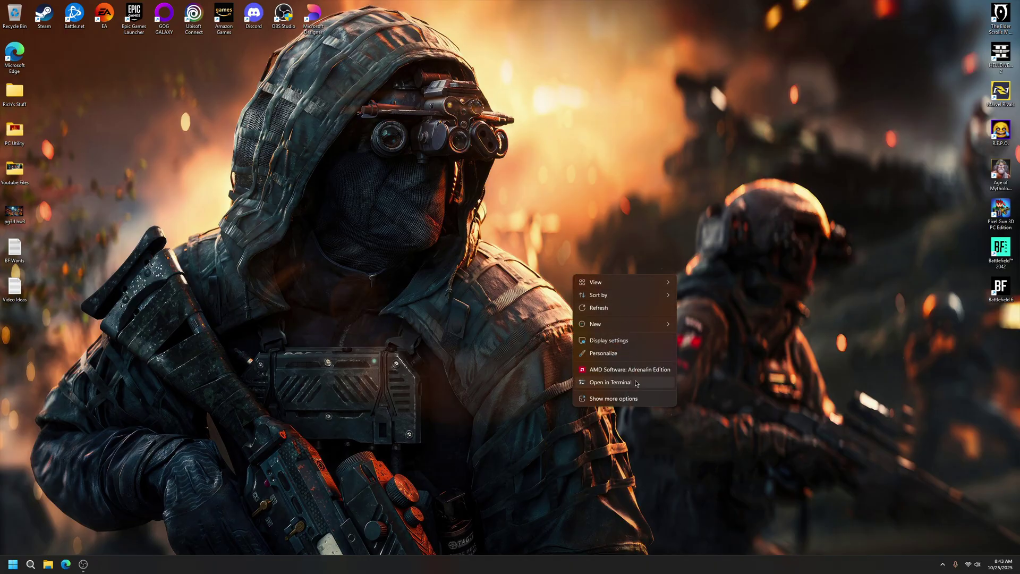
left_click(605, 383)
left_click(845, 84)
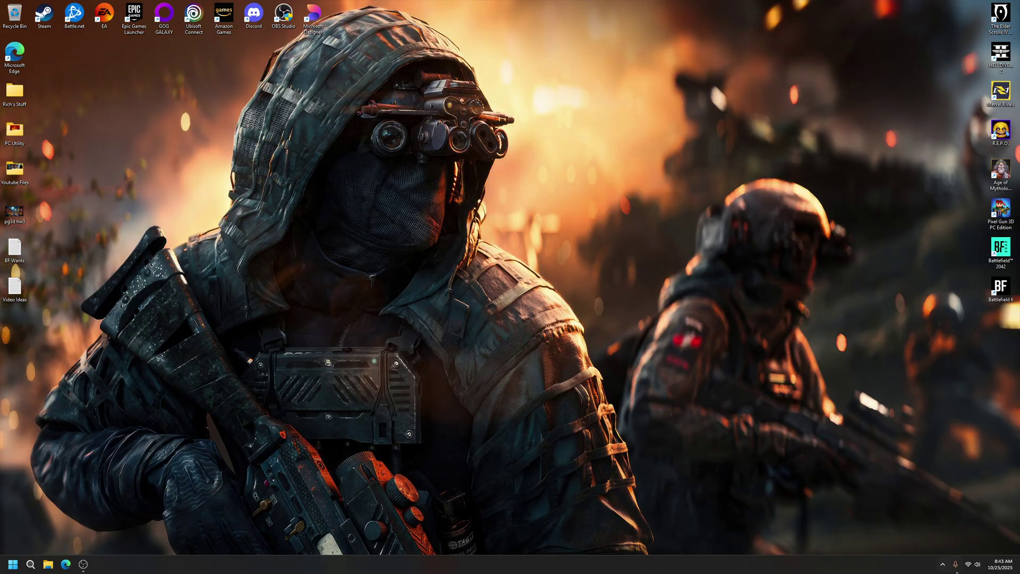
left_click(943, 565)
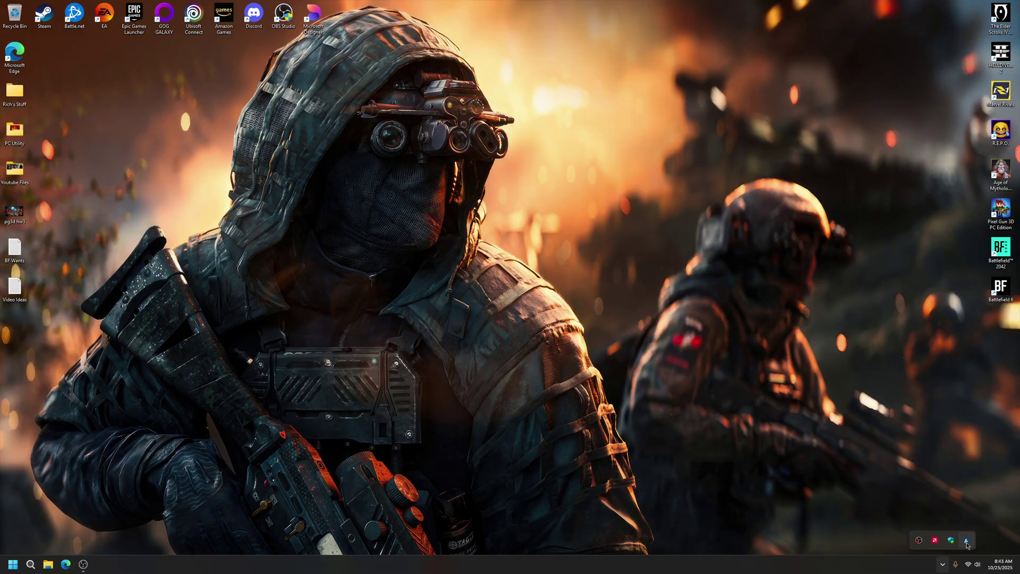
Refresh Intel Driver & Support Assistant results, confirm everything is up to date, and close it.
left_click(967, 541)
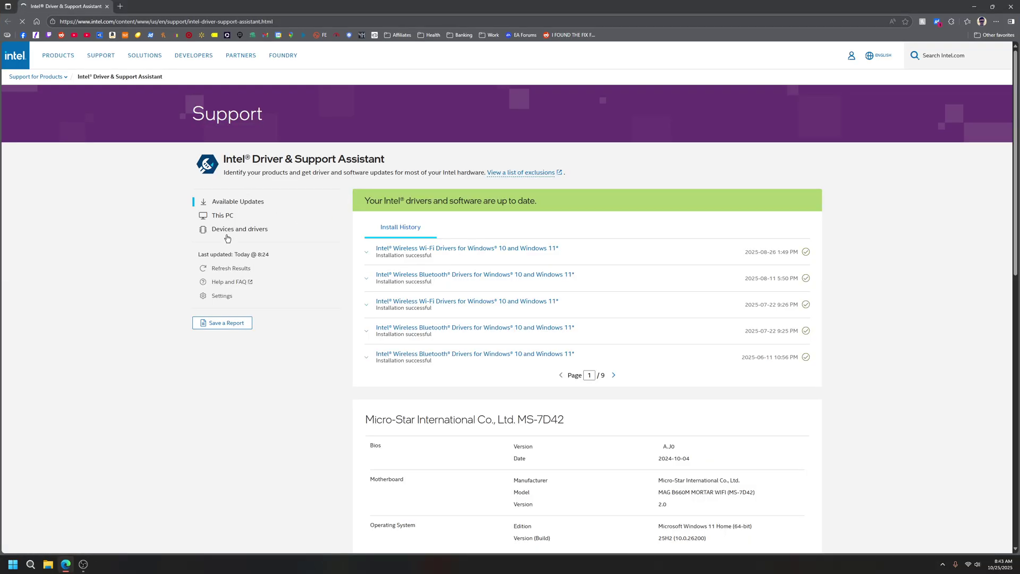
left_click(216, 267)
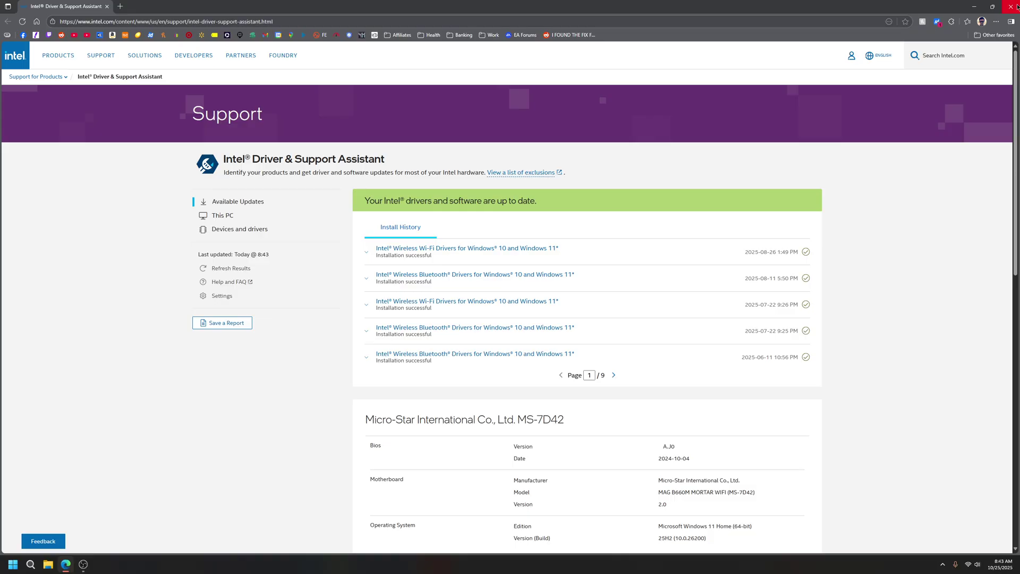
left_click(1017, 6)
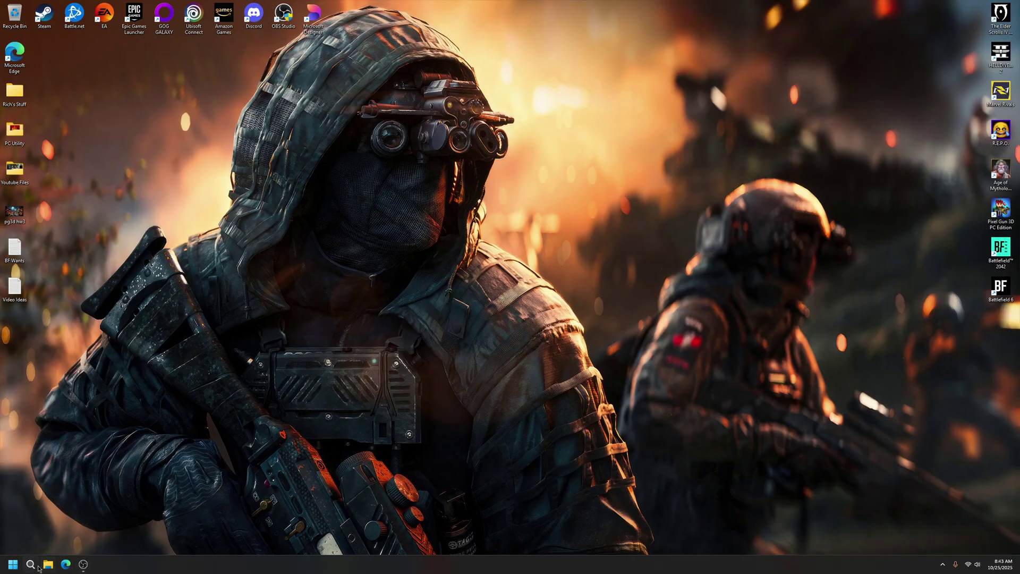
Open Device Manager, check the AMD Radeon RX 9070 XT display adapter, then expand Bluetooth.
right_click(14, 566)
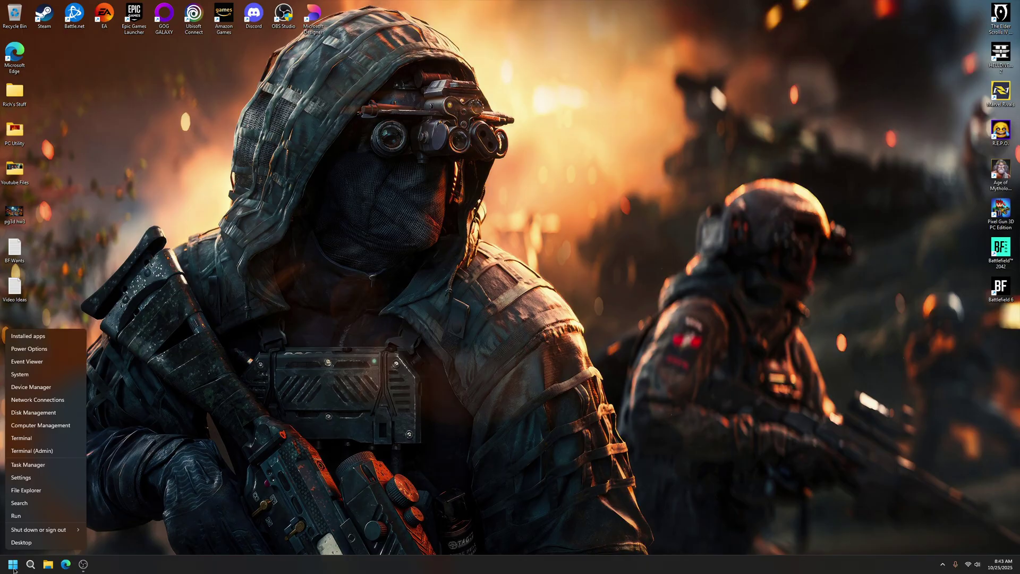
left_click(35, 387)
left_click_drag(197, 29, 523, 141)
double_click(409, 214)
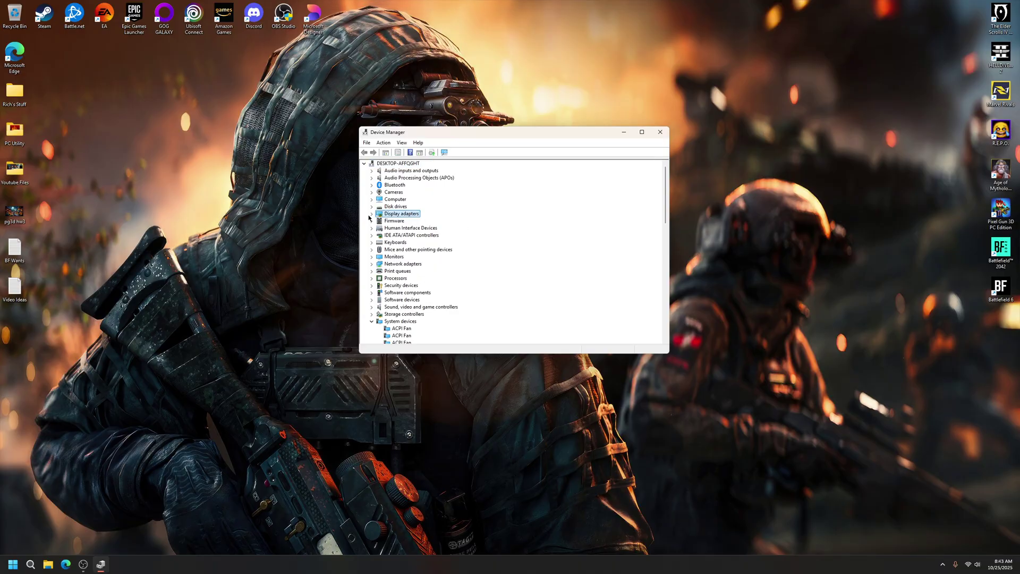
left_click(431, 221)
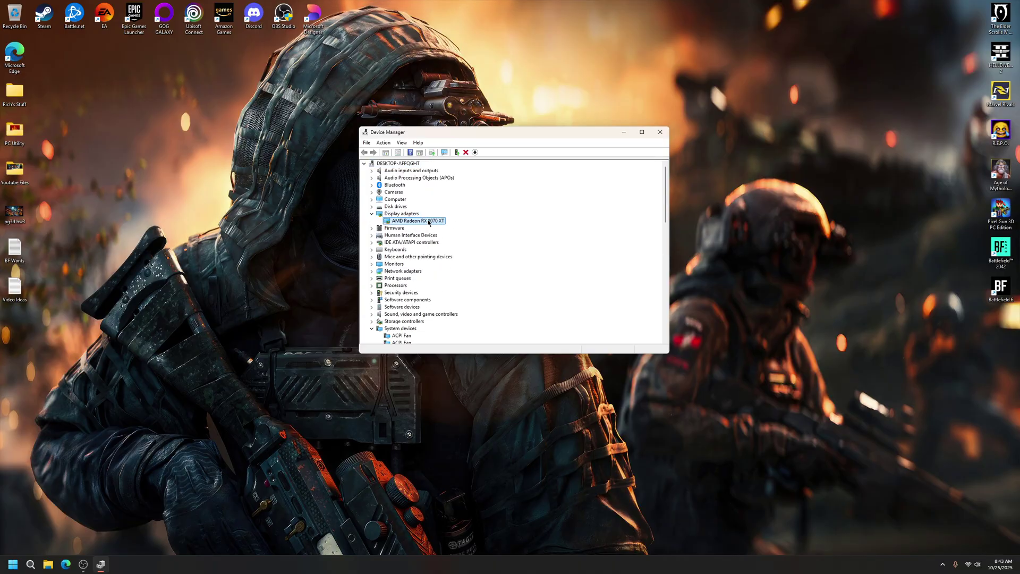
left_click(371, 214)
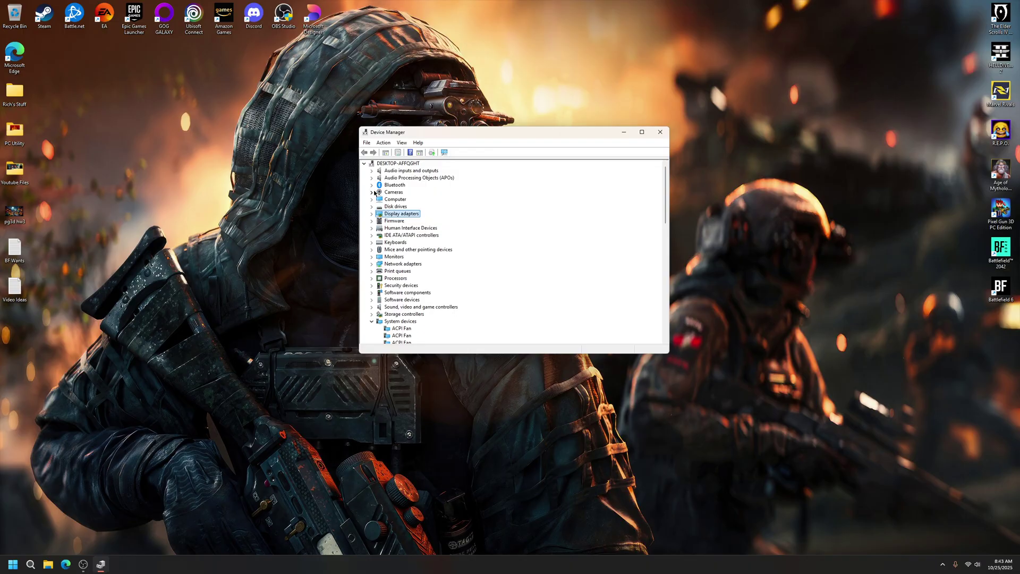
left_click(371, 185)
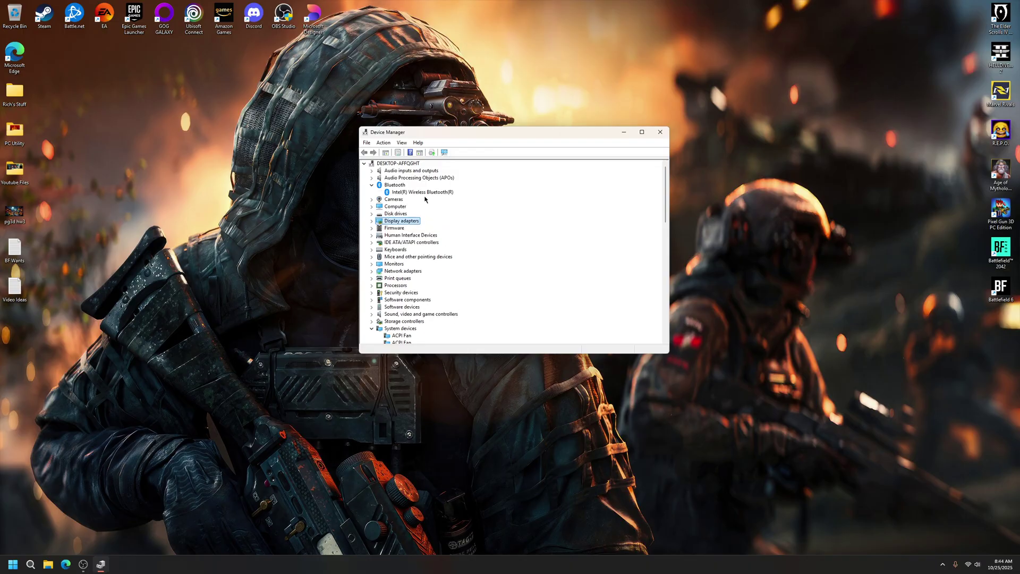
Search automatically for an Intel Wireless Bluetooth driver, confirming the best one is installed.
right_click(420, 192)
left_click(449, 196)
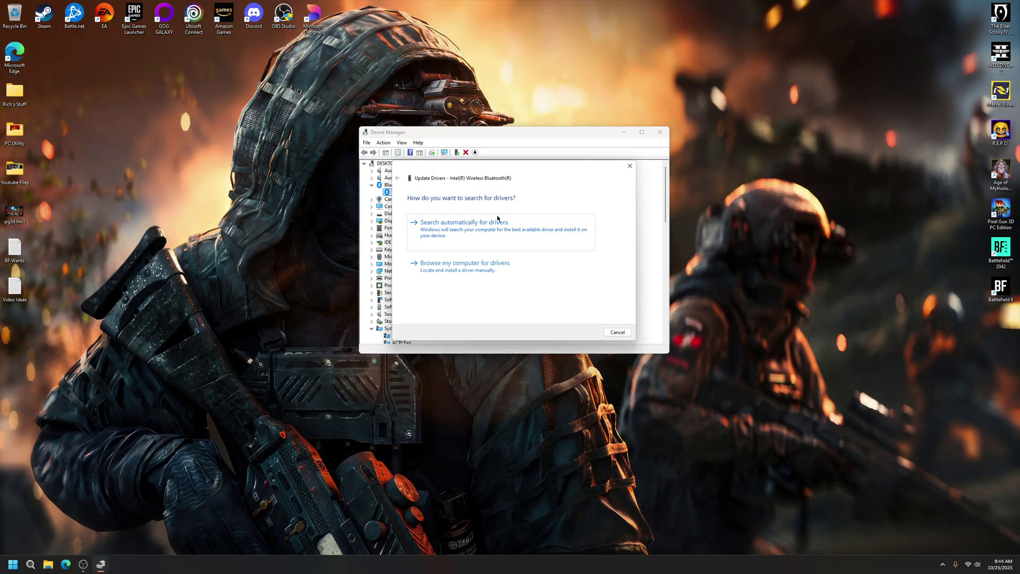
left_click(517, 230)
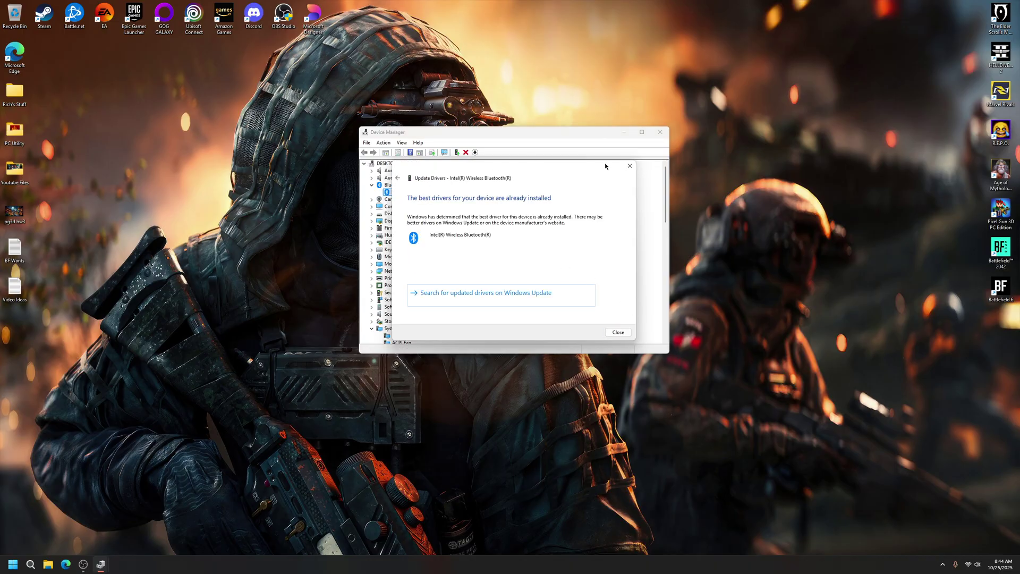
left_click(629, 165)
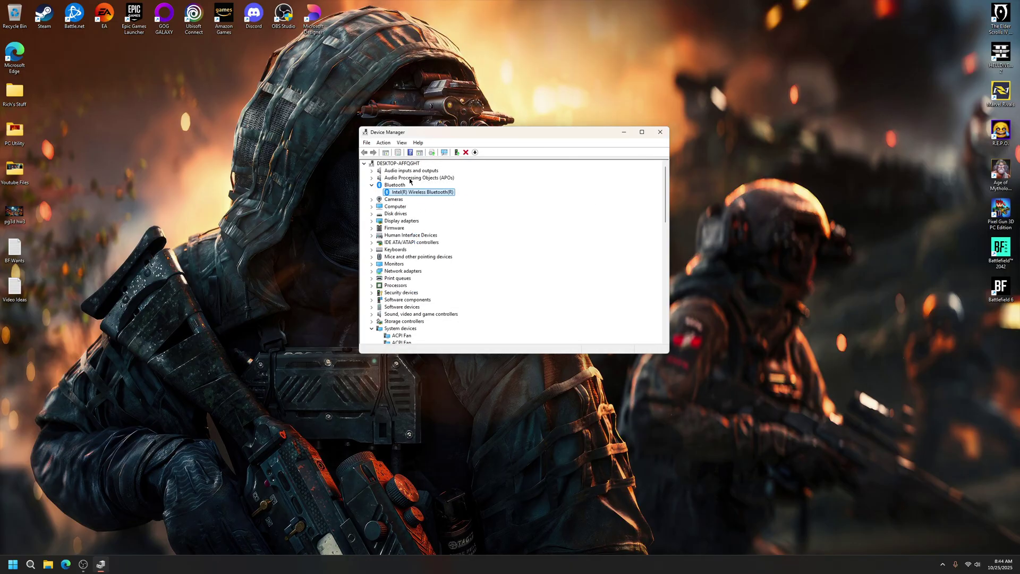
left_click(372, 185)
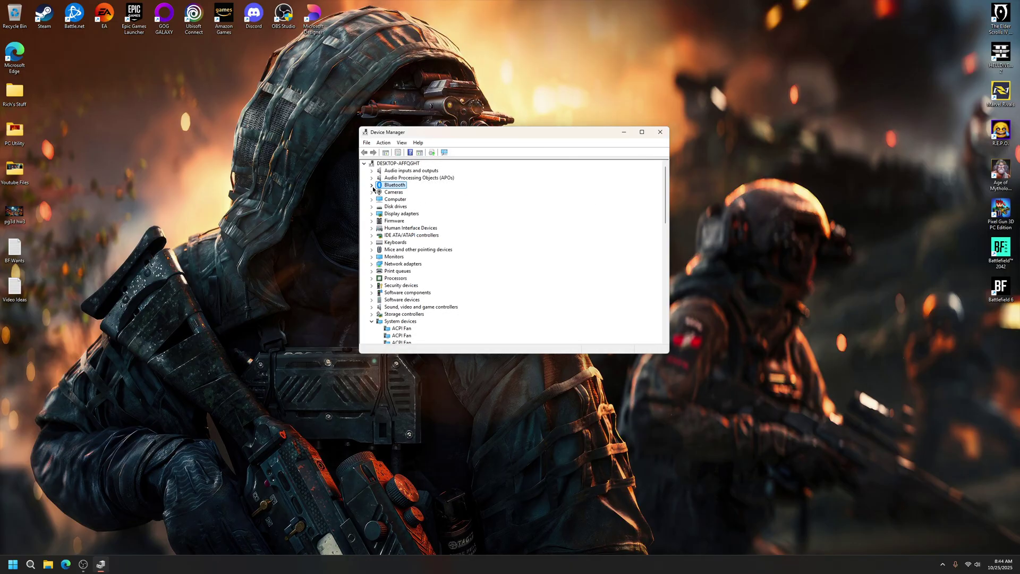
Search automatically for a HID Keyboard Device driver, confirming the best one is installed.
left_click(372, 243)
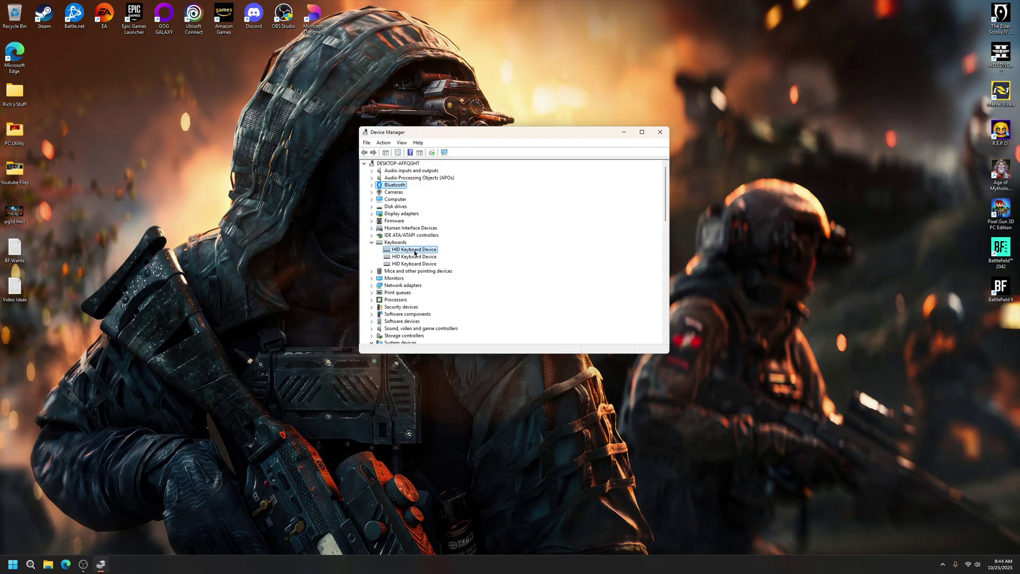
right_click(415, 252)
left_click(451, 258)
left_click(505, 225)
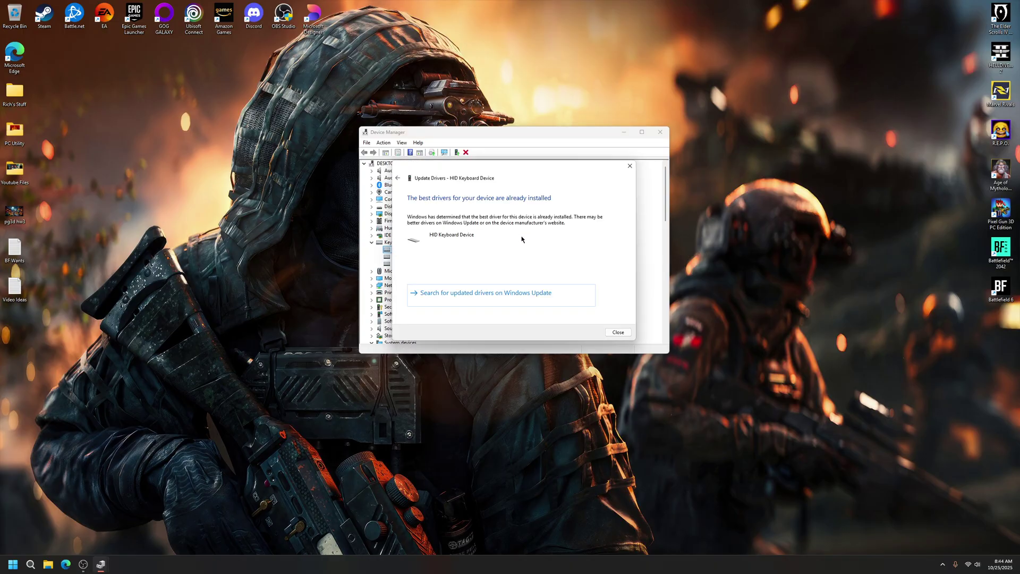
left_click(617, 332)
left_click(371, 243)
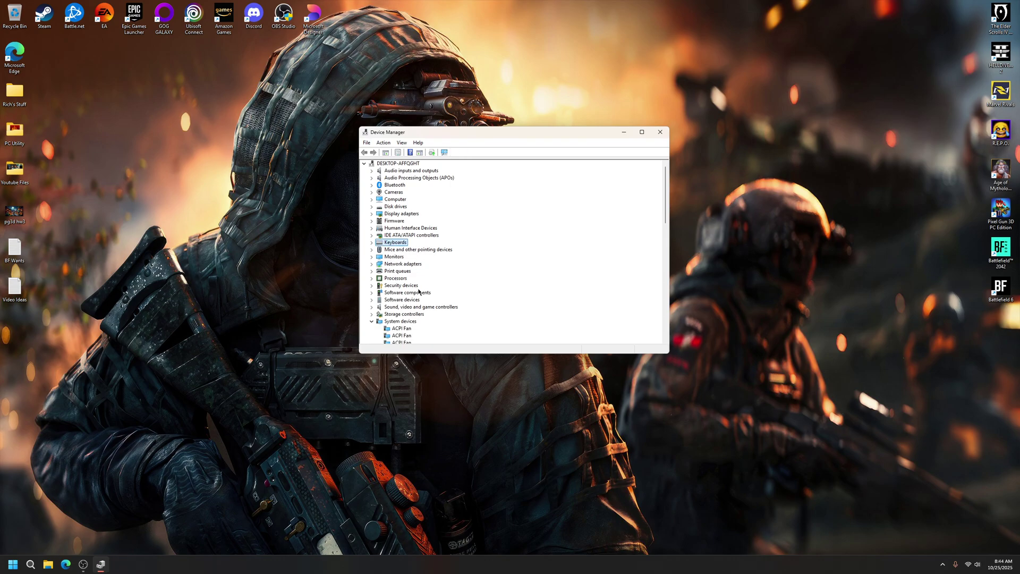
scroll(420, 288, "down", 14)
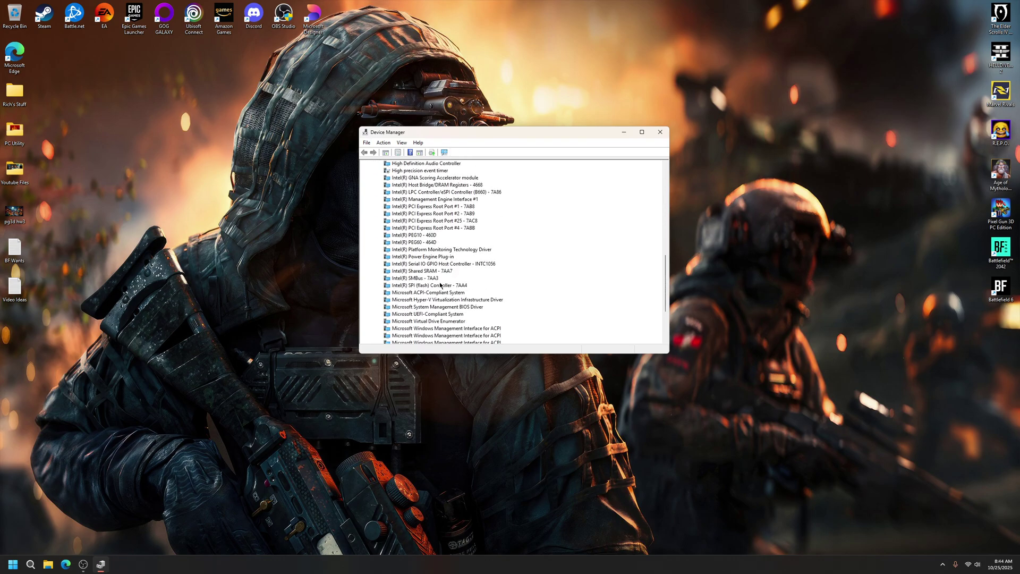
scroll(439, 286, "up", 4)
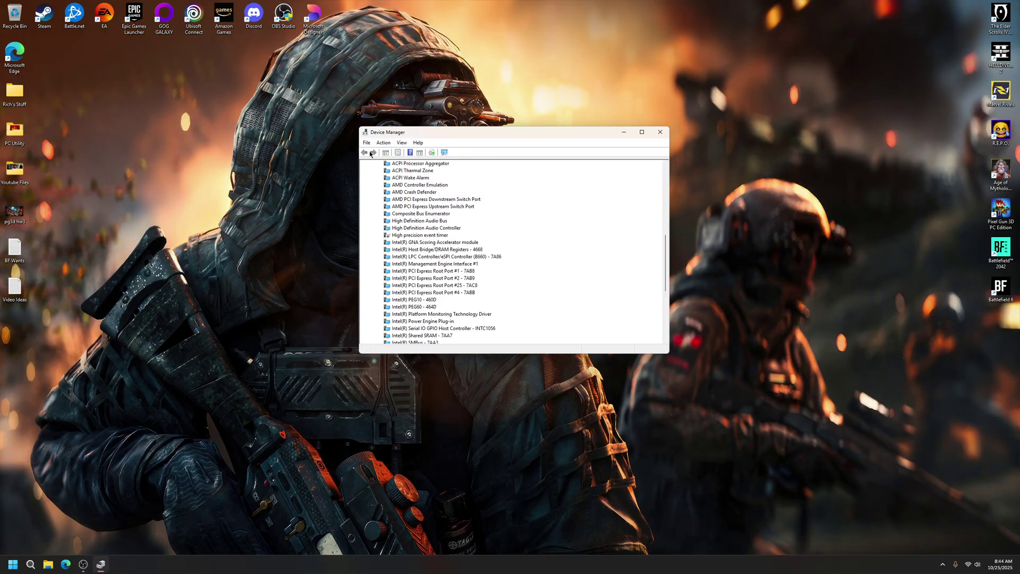
left_click(660, 132)
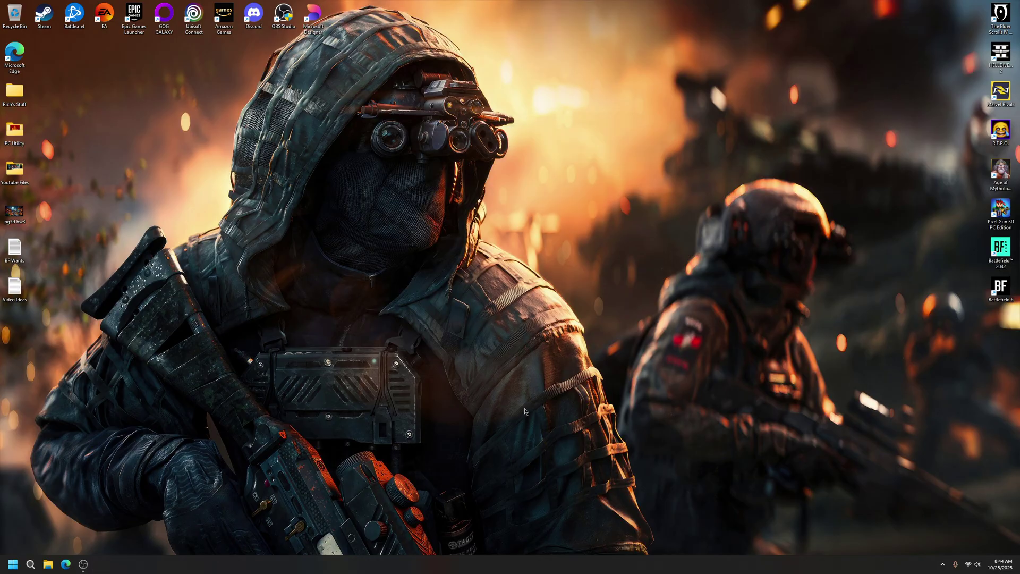